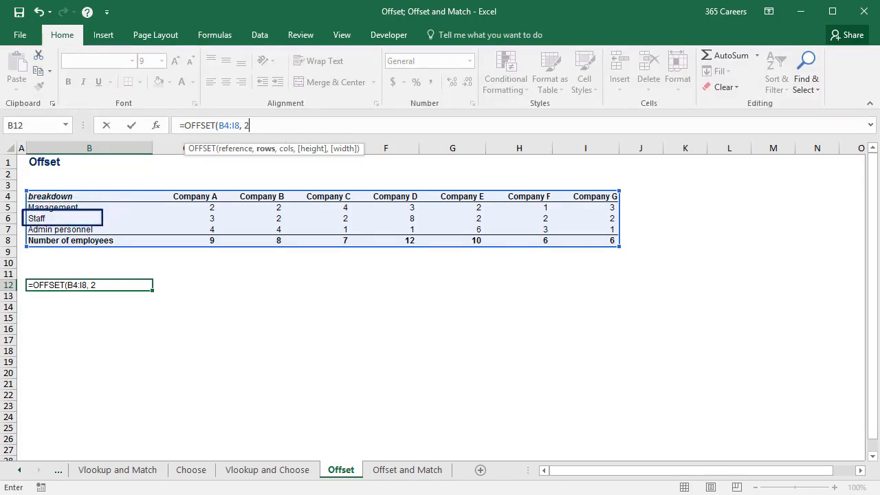
Complete the OFFSET formula in B12 as =OFFSET(B4:I8, 2, 2, 1, 1).
type(", 2")
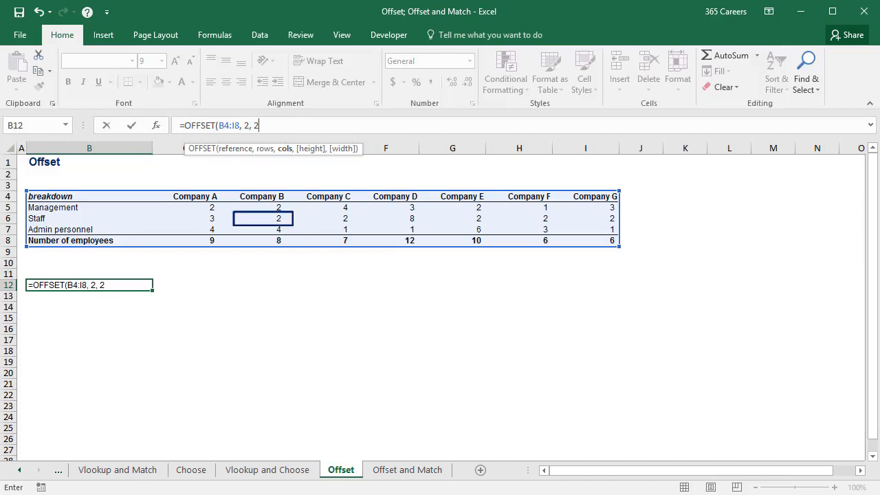
type(", 1, 1)")
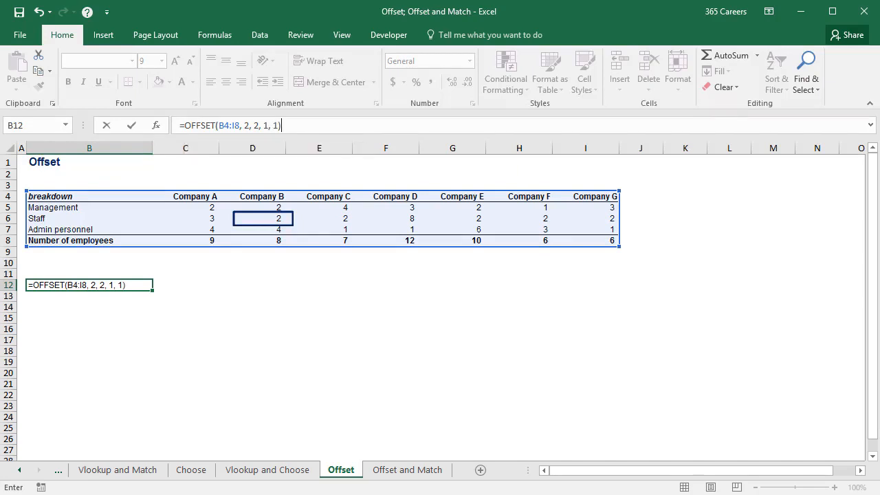
key("Return")
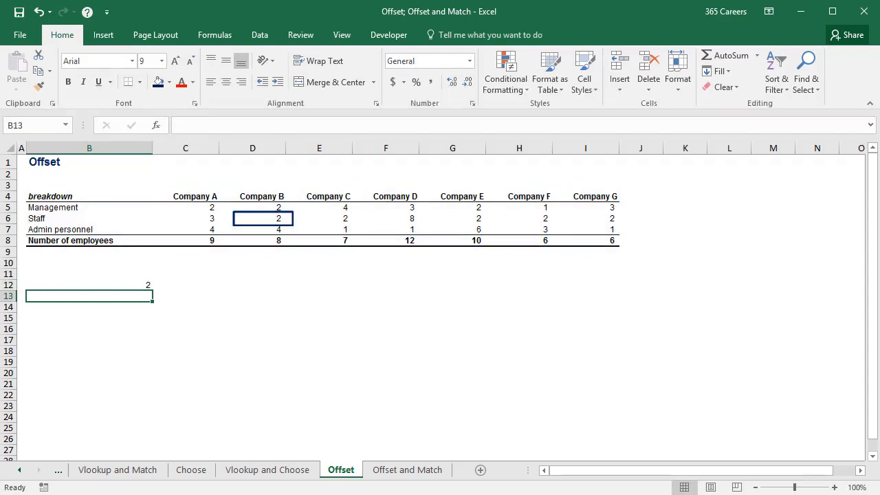
left_click(89, 285)
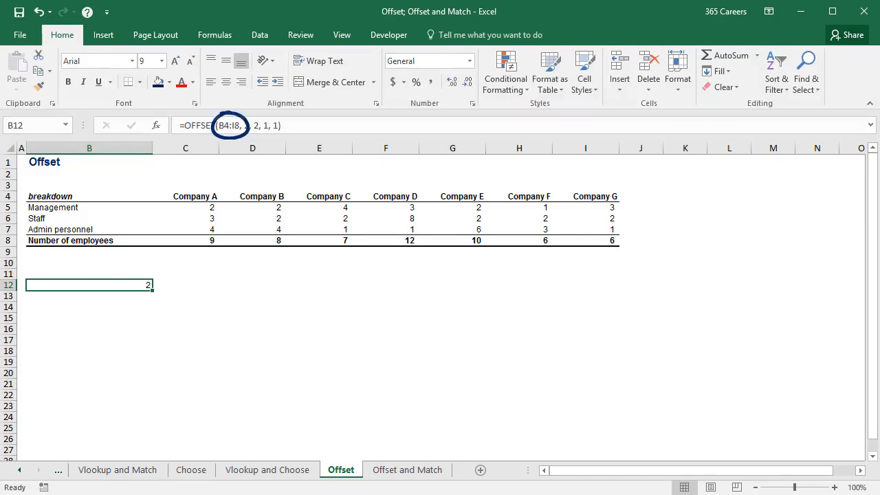
Enter =OFFSET(B4, 4, 1, 1, 1) in B14 to retrieve Company A's number of employees.
left_click(89, 295)
left_click(89, 307)
type("=OFFSET(")
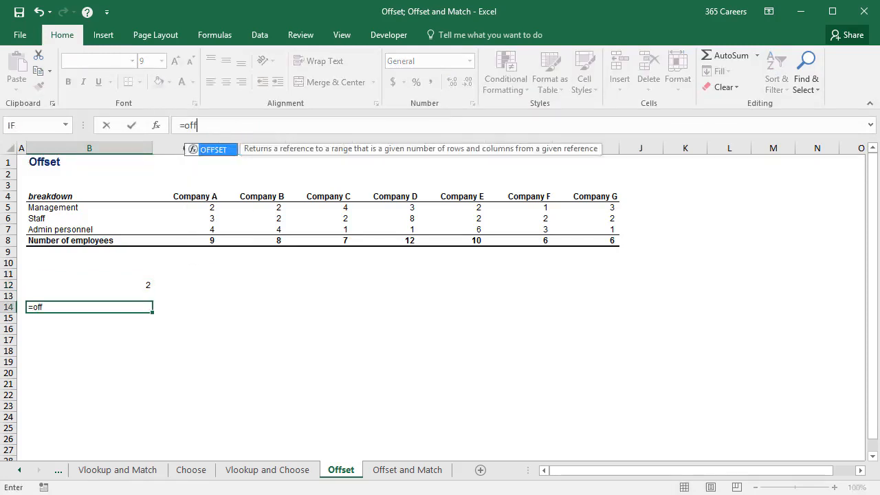
key("ctrl+Up")
key("ctrl+Up")
key("ctrl+Up")
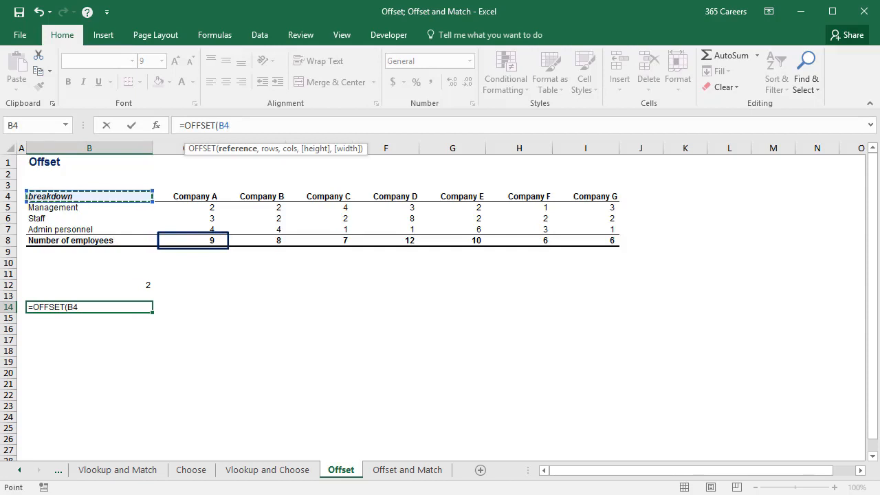
type(",")
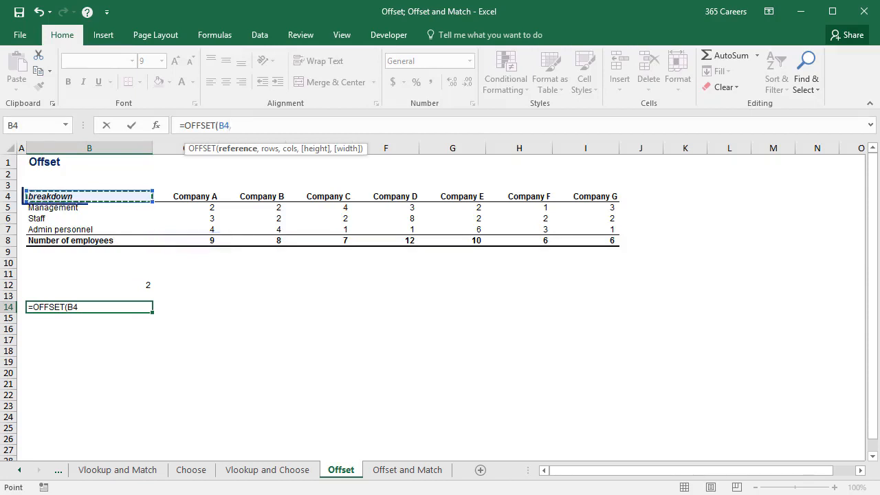
type(" 4")
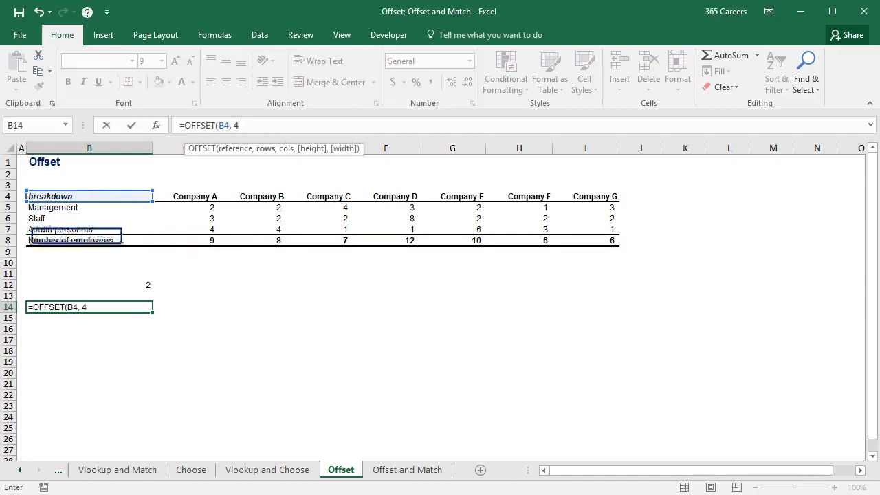
type(", 1")
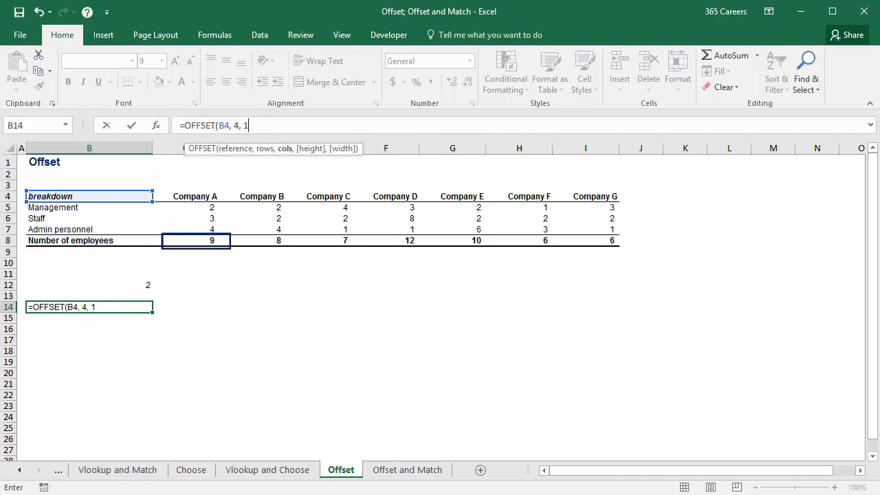
type(", 1, 1)")
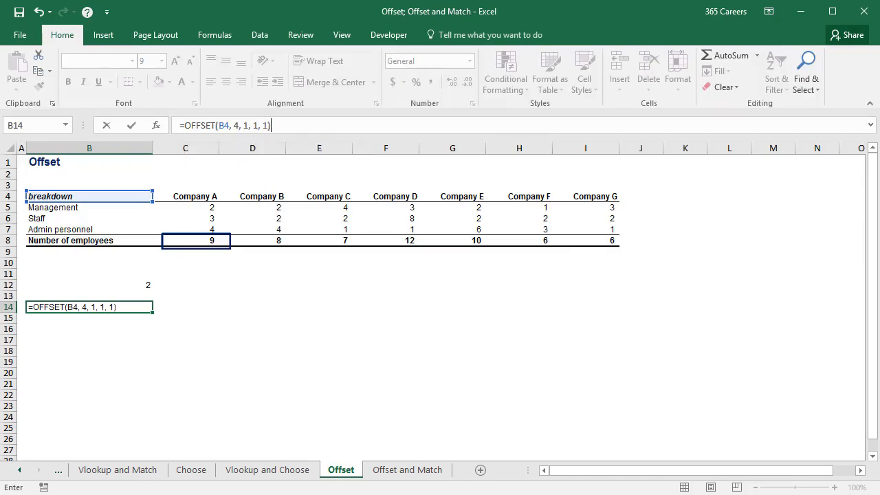
key("Return")
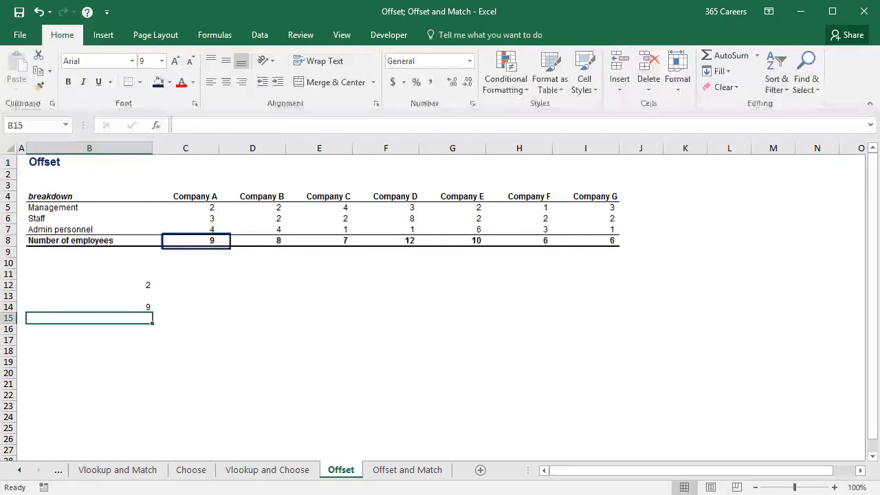
key("Up")
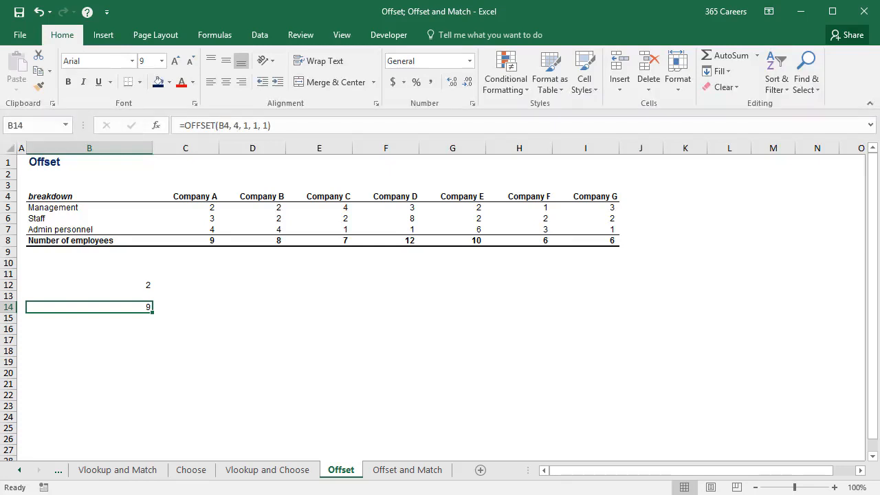
Enter =OFFSET(E4, 0, -1, 1, 1) in B16 to return the header one column before Company C.
left_click(90, 329)
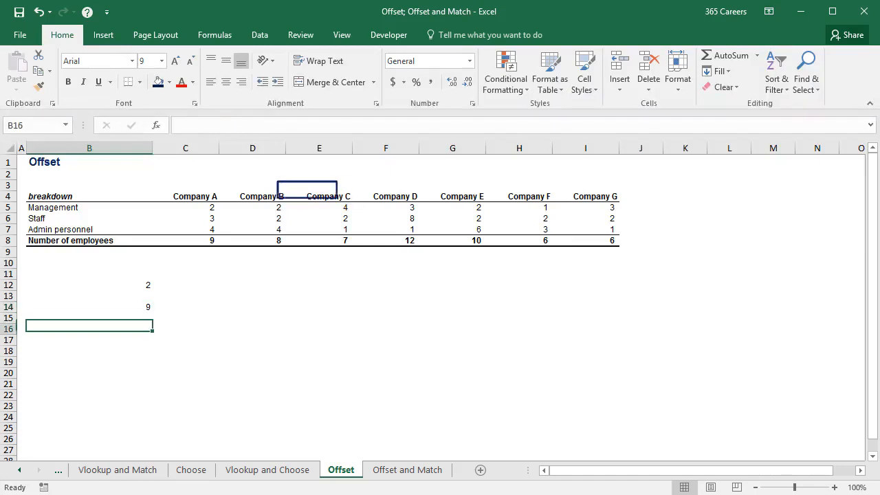
type("=off")
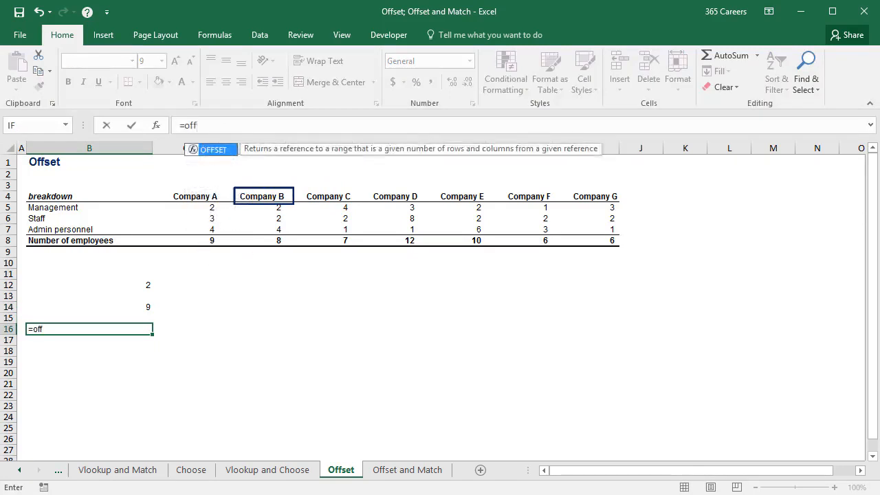
key("Tab")
key("Up")
key("Up")
key("Up")
key("Up")
key("Up")
key("Up")
key("Up")
key("Up")
key("Up")
key("Up")
key("Up")
key("Up")
key("Right")
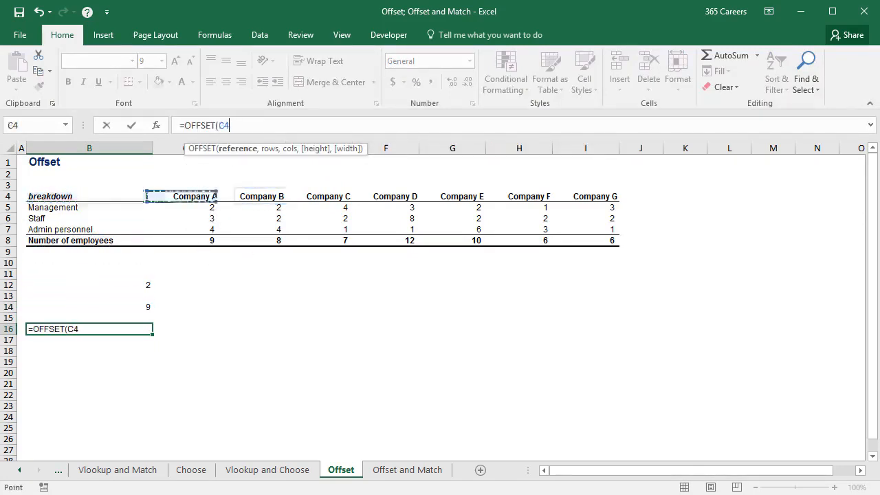
key("Right")
key("Right")
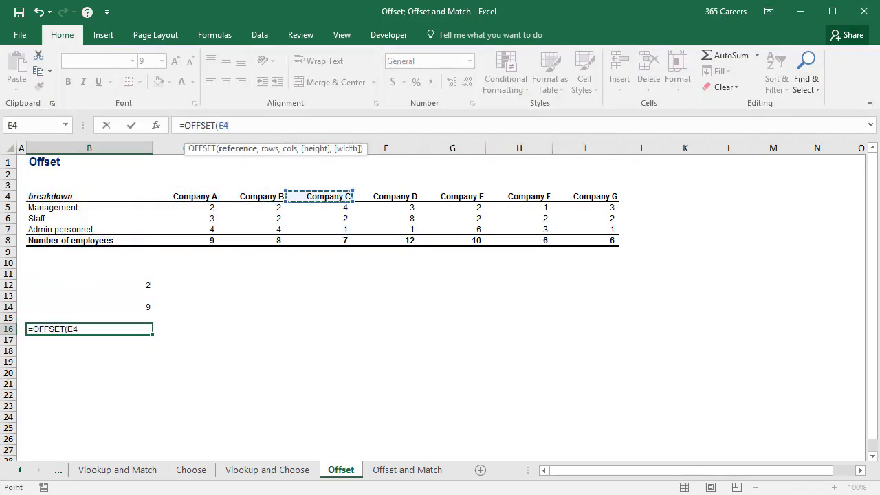
type(", 0, ")
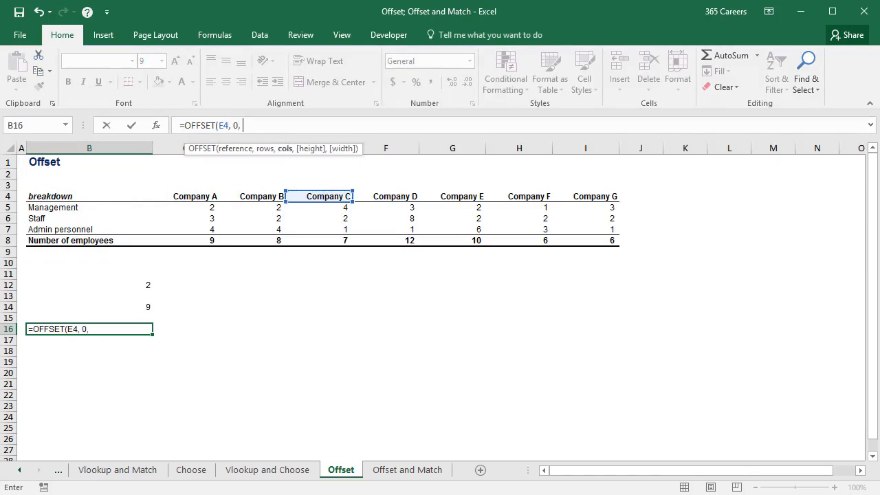
type("-1")
type(", 1, 1")
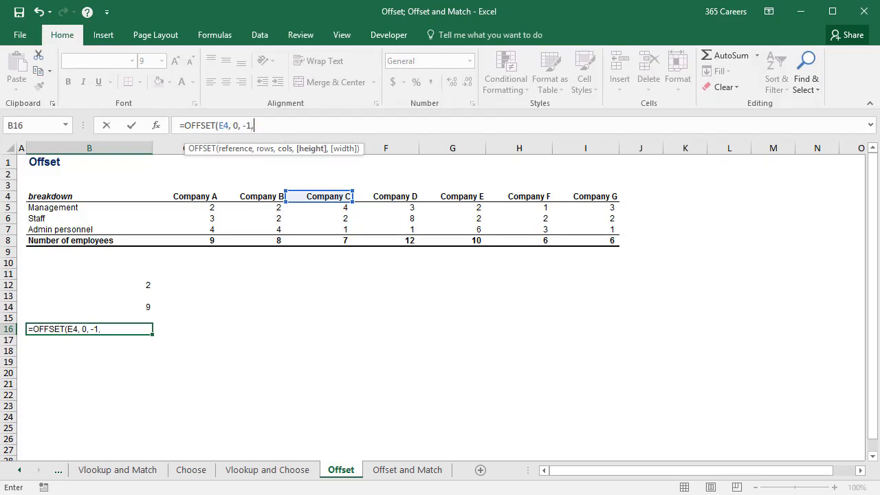
type(")")
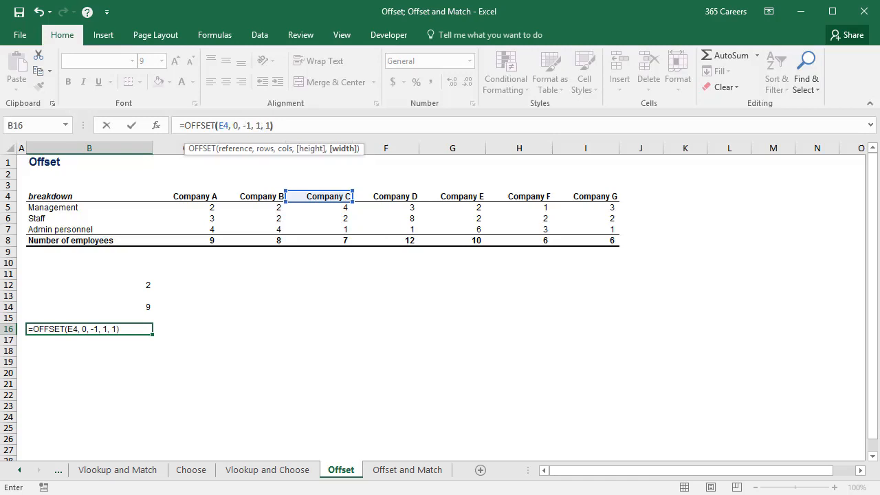
key("Return")
key("Up")
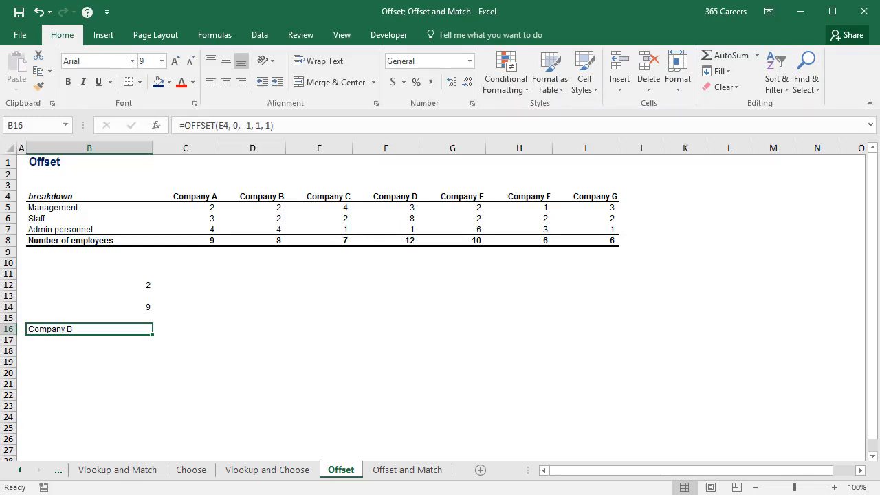
Enter =OFFSET($B$4, 4, 1, 1, 2) in B18 with an absolute reference and a width of two columns.
key("Down")
key("Down")
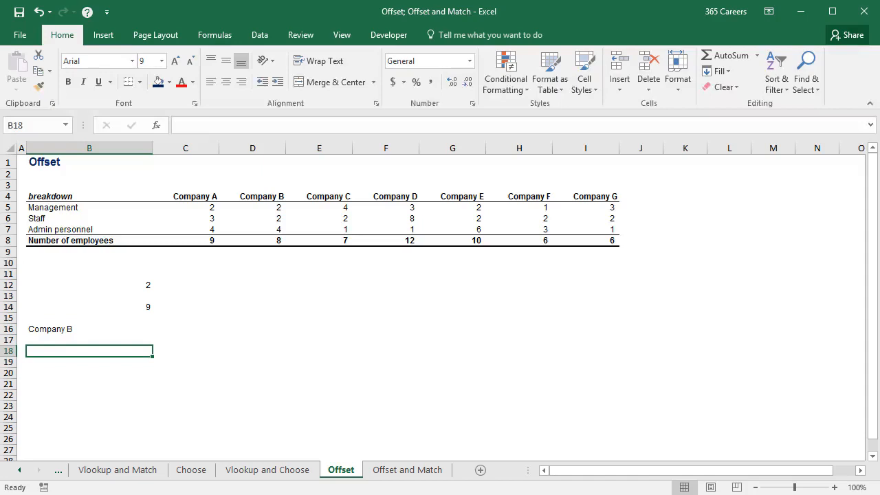
type("=")
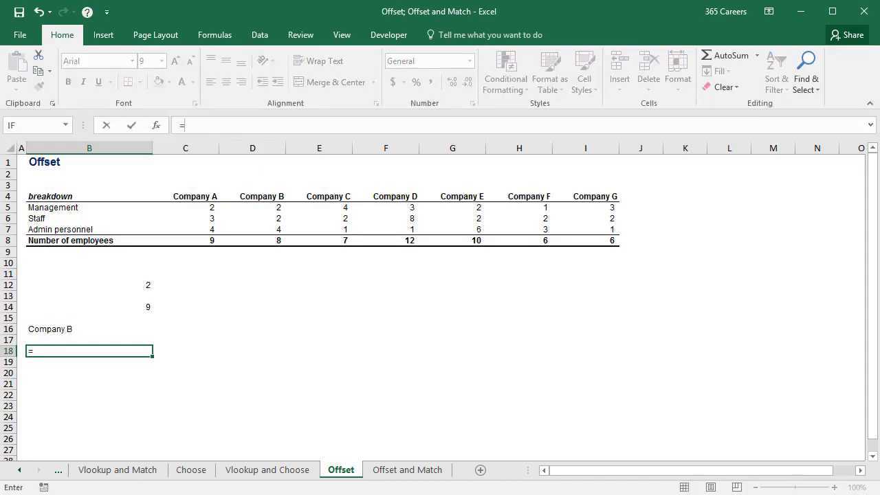
type("offse")
key("Tab")
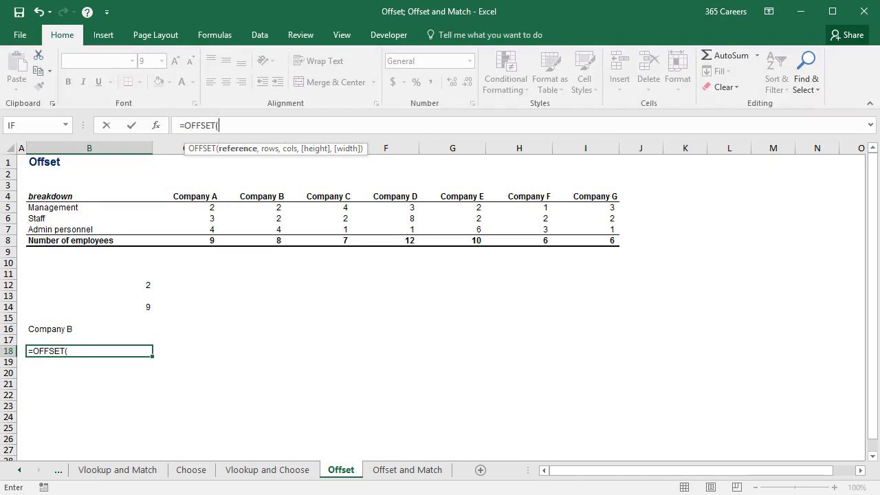
key("ctrl+Up")
key("ctrl+Up")
key("ctrl+Up")
key("ctrl+Up")
key("ctrl+Up")
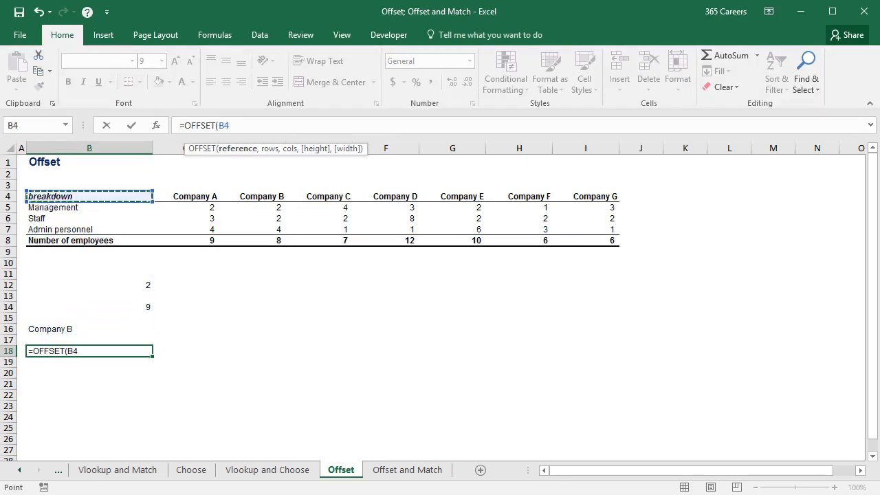
key("F4")
type(",")
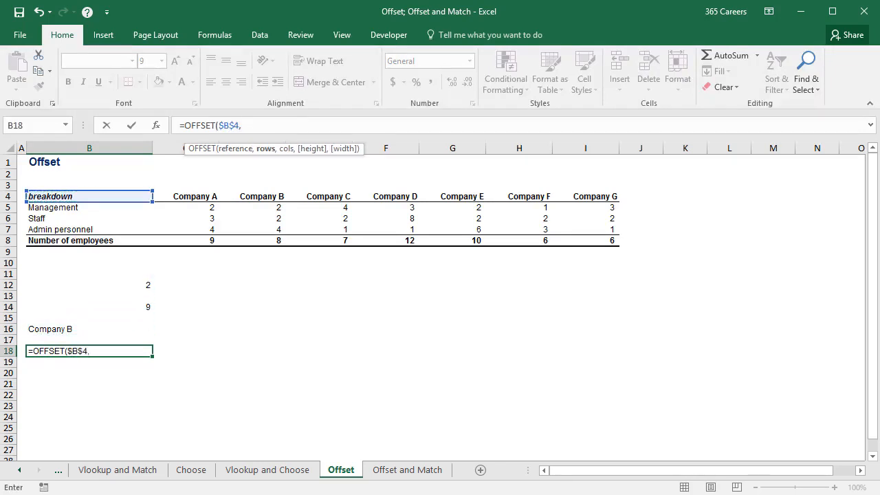
type(" 4, 1, 1, 2")
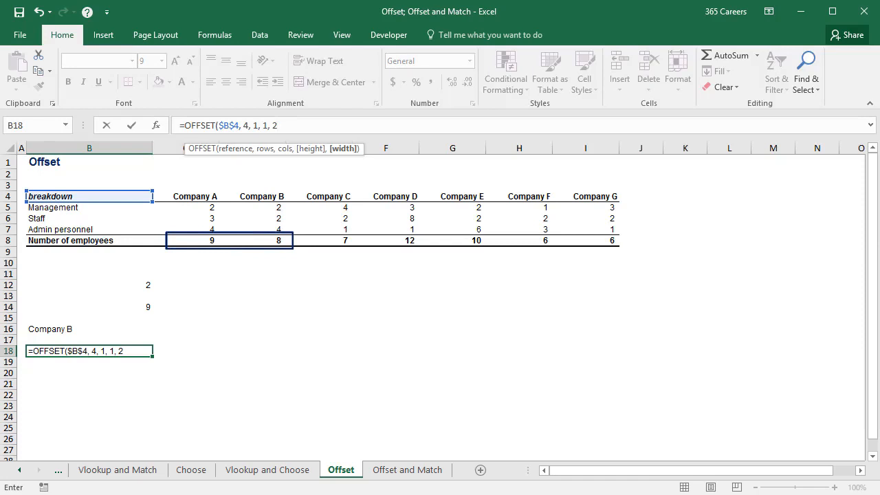
type(")")
key("ctrl+Return")
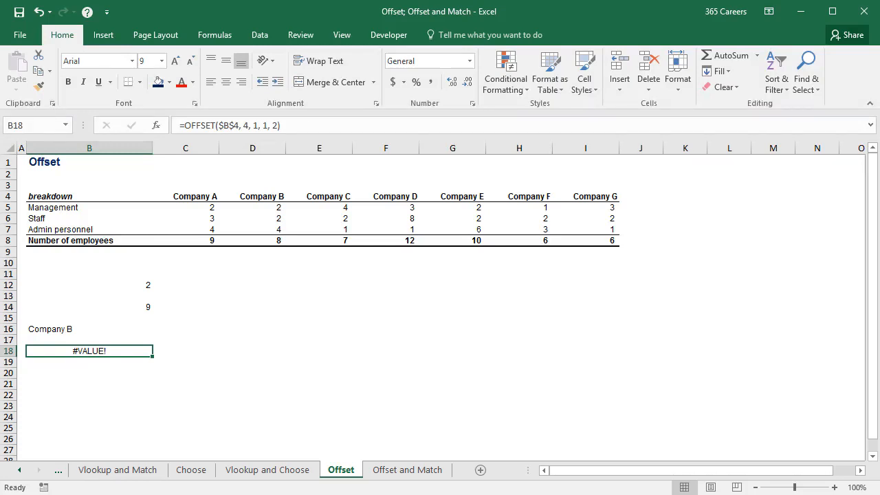
Copy the OFFSET formula from B18 into B20.
key("ctrl+c")
key("Down")
key("Down")
key("ctrl+v")
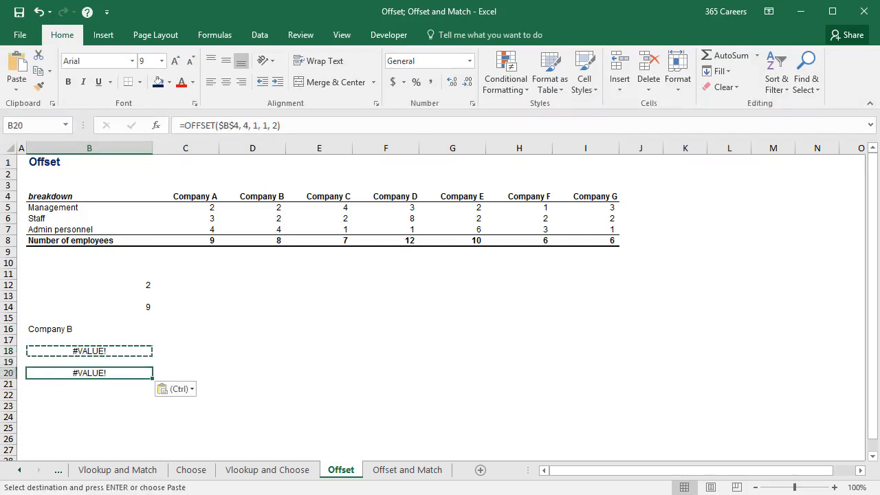
key("Escape")
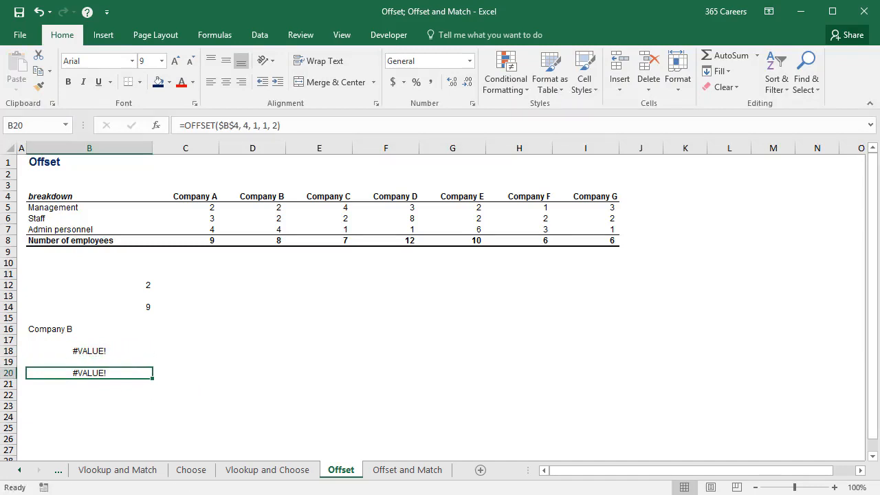
Wrap the OFFSET formula in B20 in a SUM function, giving =SUM(OFFSET($B$4, 4, 1, 1, 2)).
key("F2")
key("Left")
key("Left")
key("Left")
key("Left")
key("Left")
key("Left")
key("Left")
key("Left")
key("Left")
key("Left")
key("Left")
key("Left")
key("Left")
key("Left")
key("Left")
key("Left")
key("Left")
key("Left")
key("Left")
key("Left")
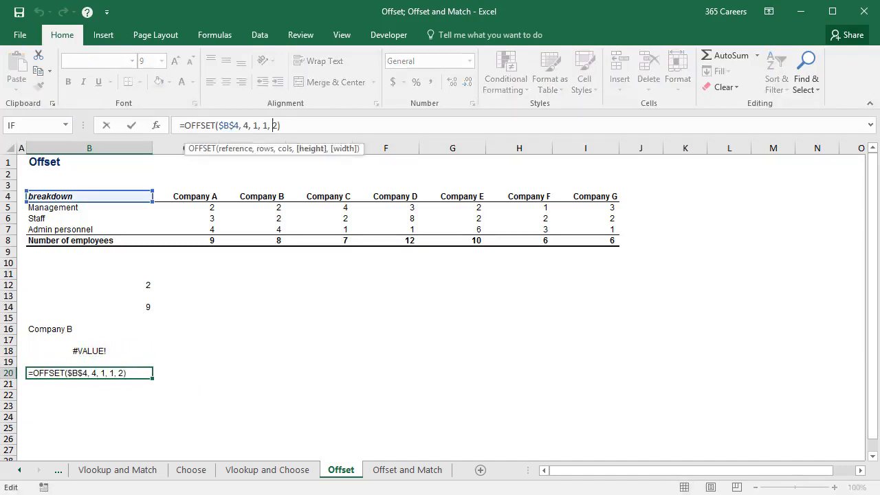
type("sum")
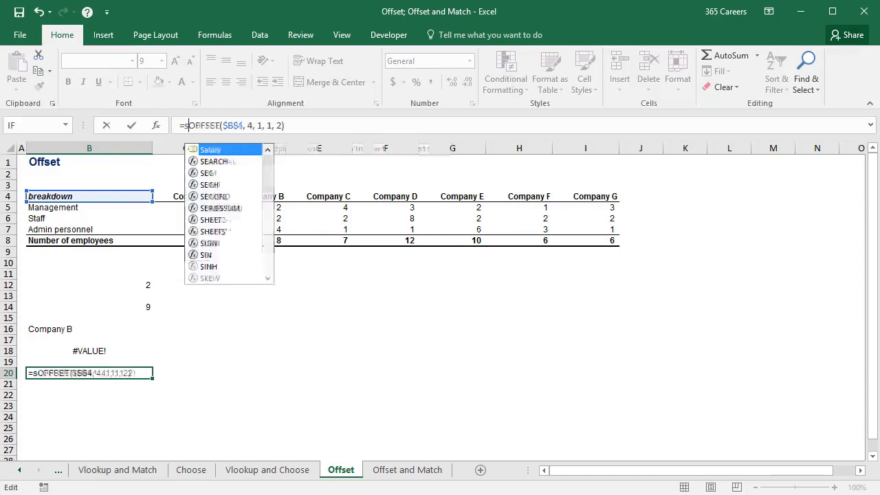
key("Tab")
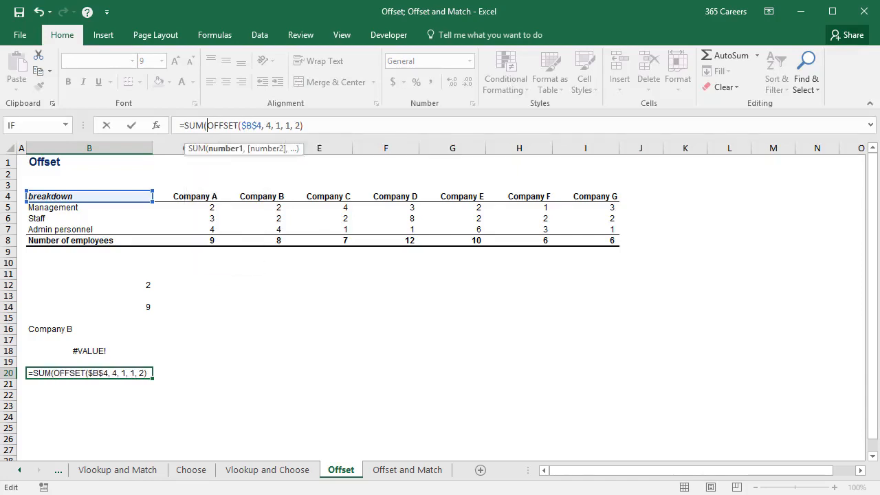
key("Right")
key("Right")
key("Right")
key("Right")
key("Right")
key("Right")
key("Right")
key("Right")
key("Right")
key("Right")
key("Right")
key("Right")
key("Right")
key("Right")
key("Right")
key("Right")
key("Right")
key("Right")
key("Right")
key("Right")
key("Right")
key("Right")
type(")")
key("Return")
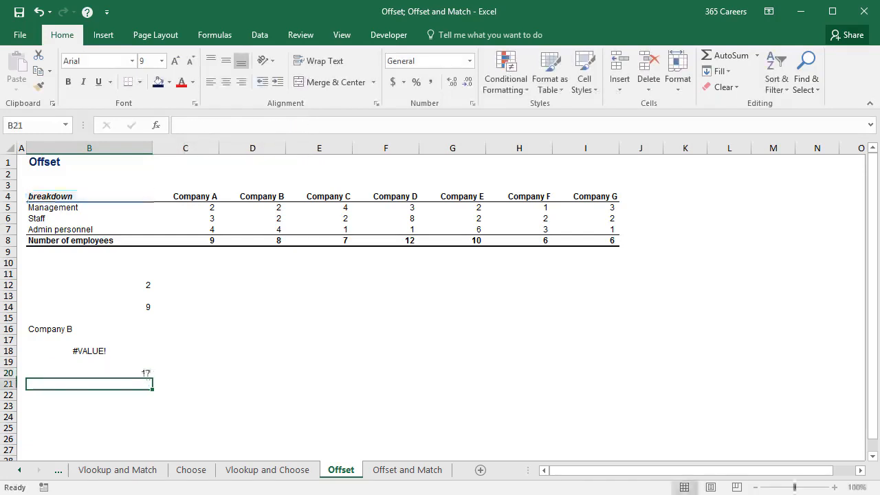
key("Up")
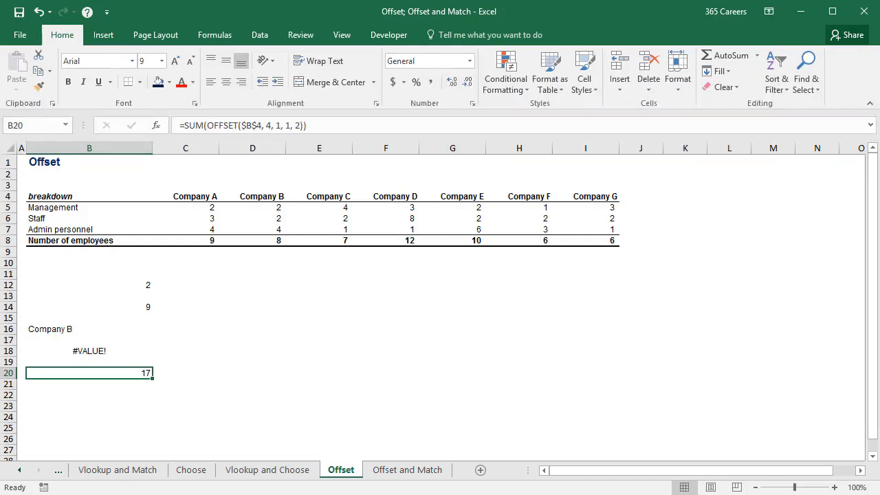
Switch to the Offset and Match worksheet.
key("ctrl+Page_Down")
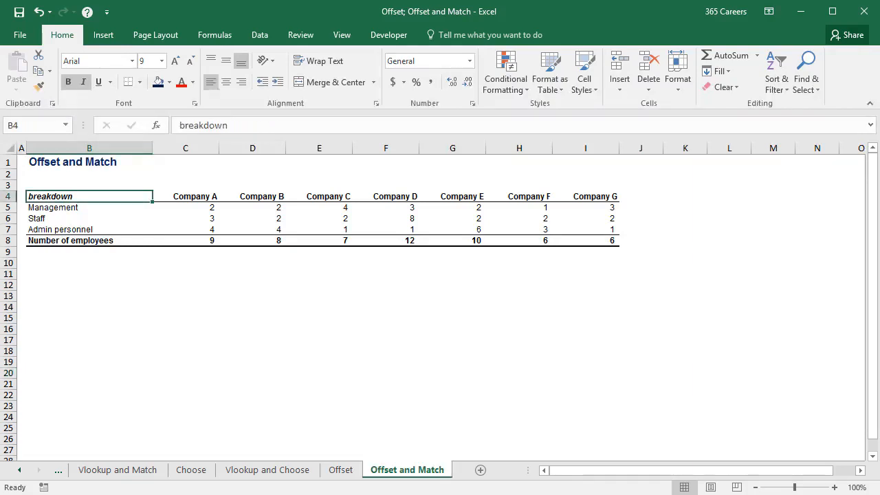
Enter the row label Management in cell B15, below the employee breakdown table.
key("ctrl+Down")
key("Down")
key("Down")
key("Down")
key("Down")
key("Down")
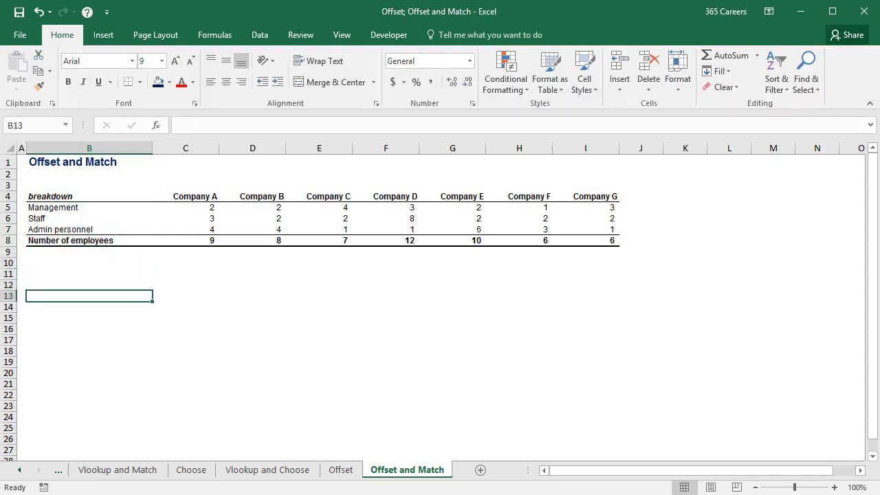
key("Down")
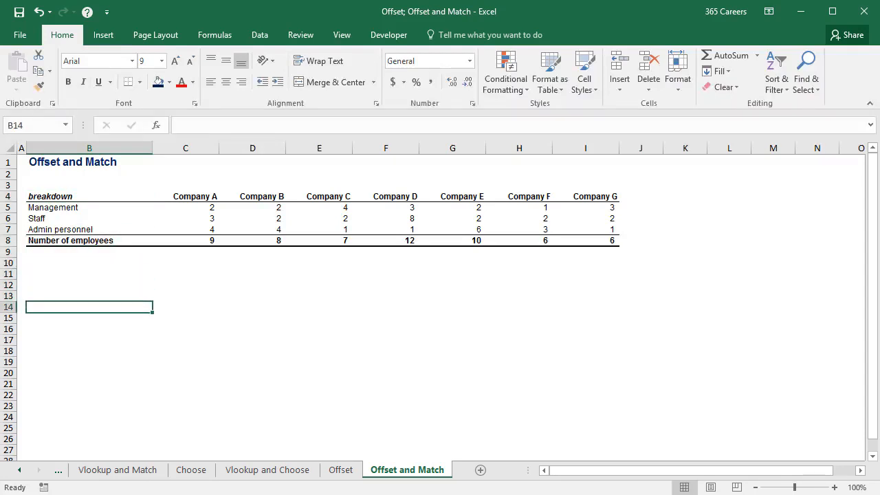
key("Down")
type("Man")
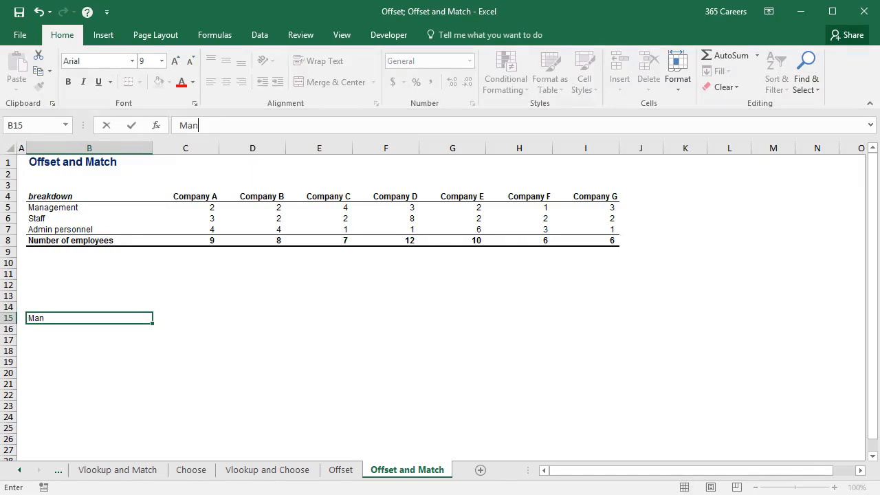
type("agement")
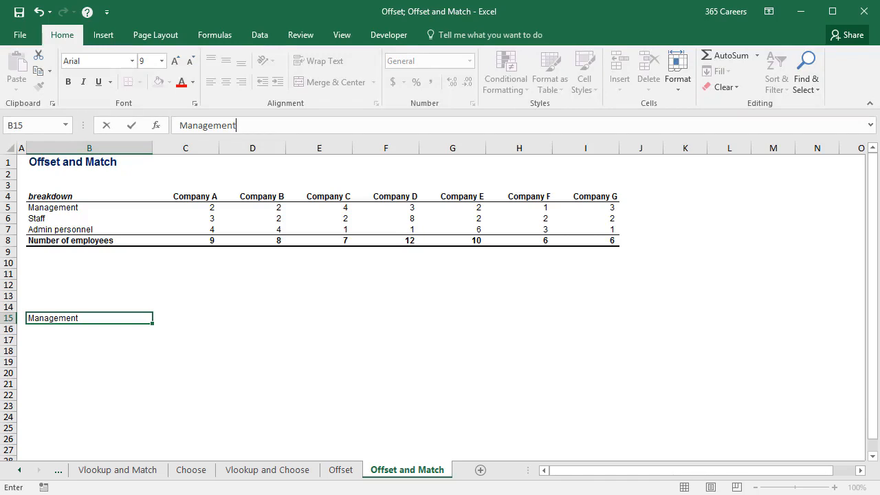
key("Up")
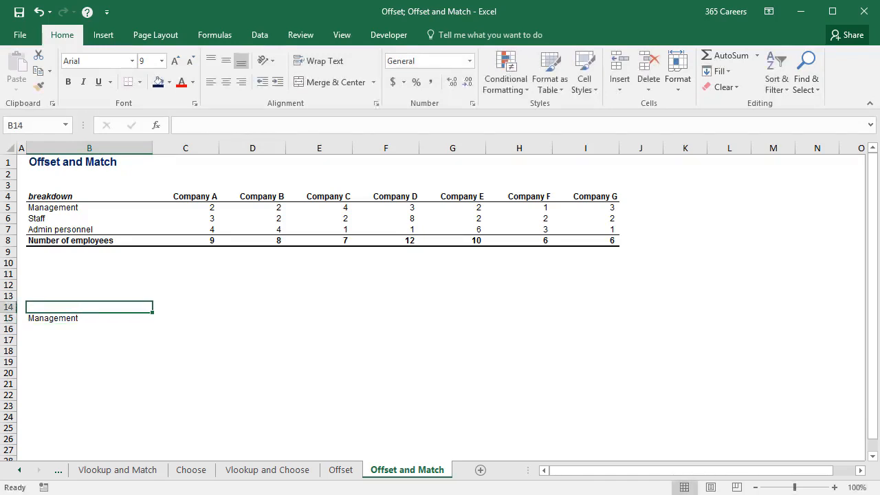
Copy the company headers Company A to Company G from C4:I4 into the range starting at C14.
key("Right")
key("ctrl+Up")
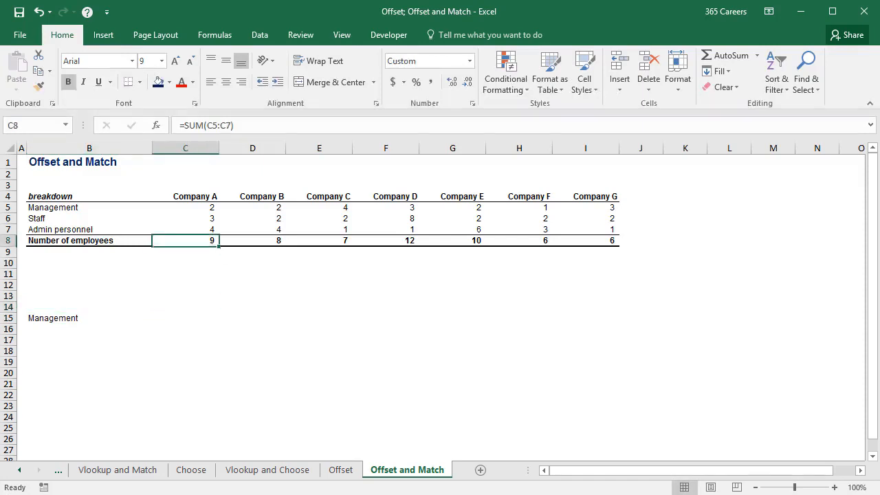
key("ctrl+Up")
key("ctrl+shift+Right")
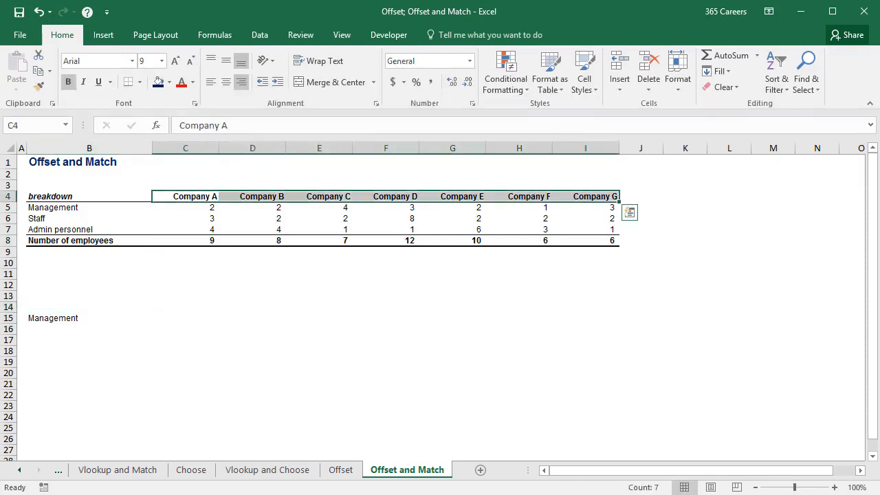
key("ctrl+c")
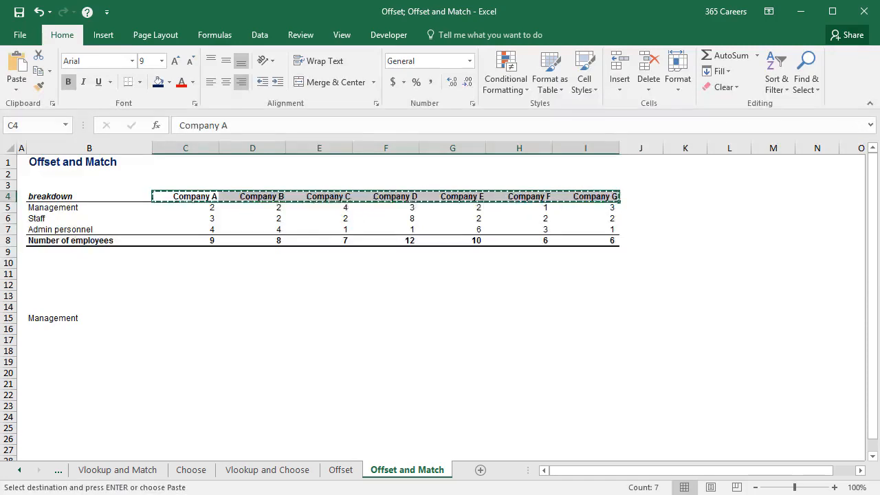
key("Down")
key("Down")
key("Down")
key("Down")
key("Down")
key("Down")
key("Down")
key("Down")
key("Down")
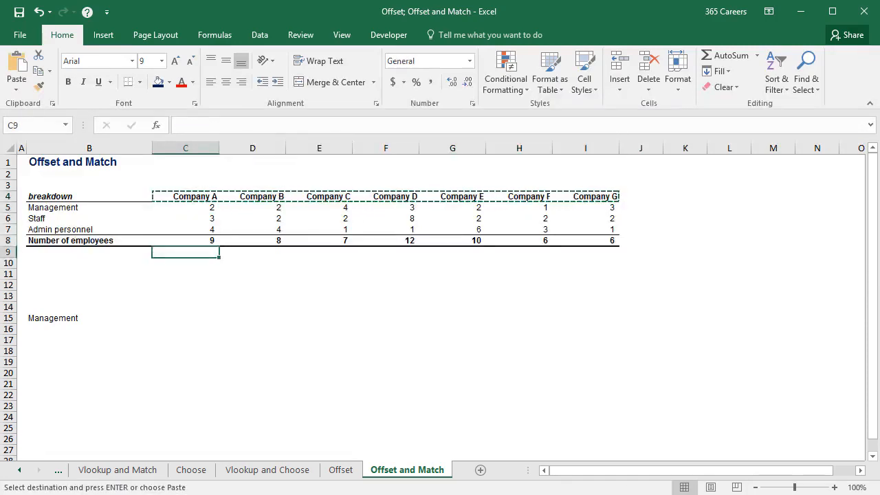
key("Down")
key("ctrl+v")
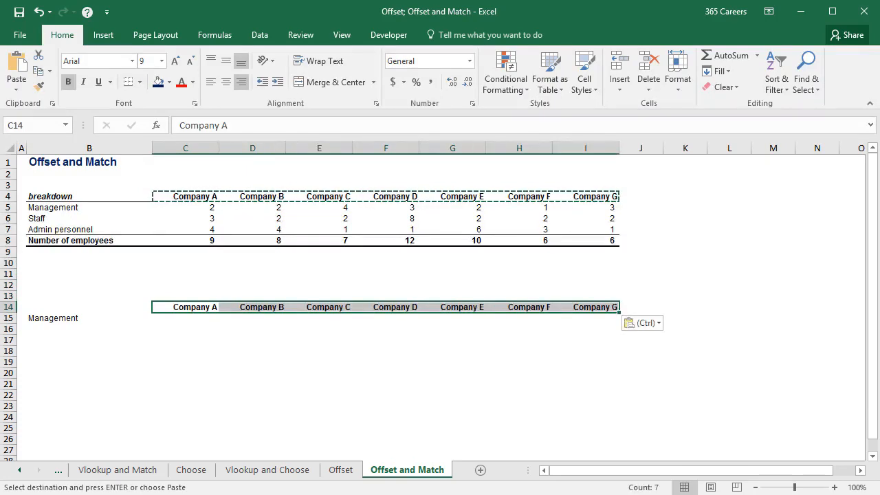
key("Escape")
key("Escape")
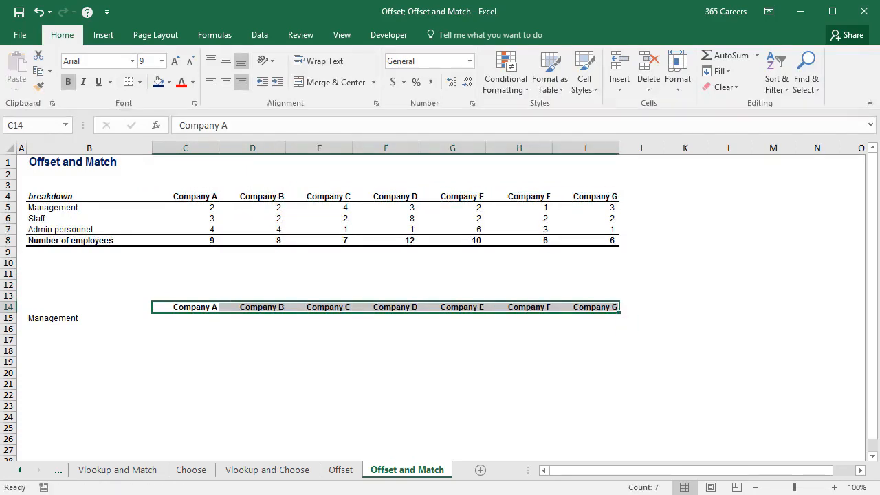
Go through the empty Management cells C15 to I15 one by one, comparing each with its company's value in the table above.
key("Down")
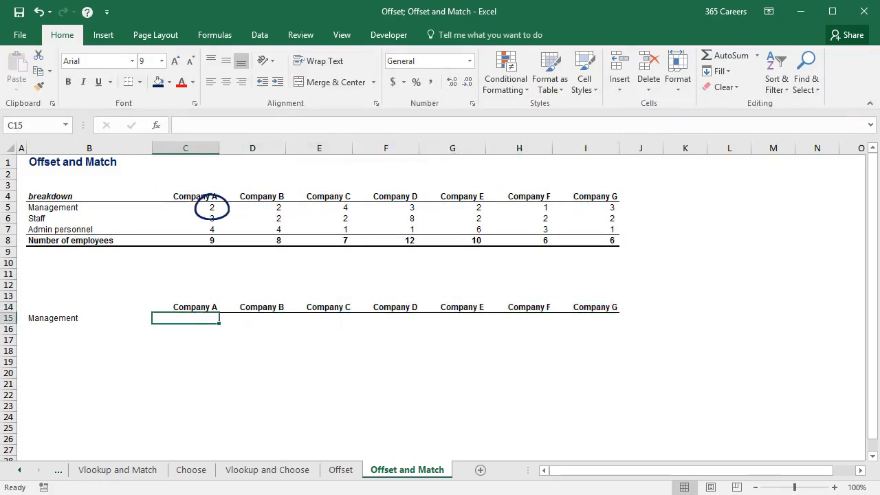
key("Right")
key("Right")
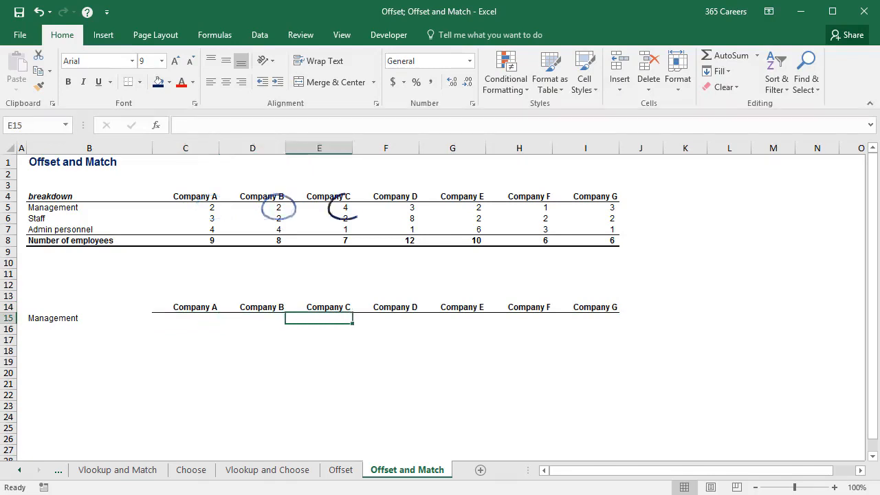
key("Right")
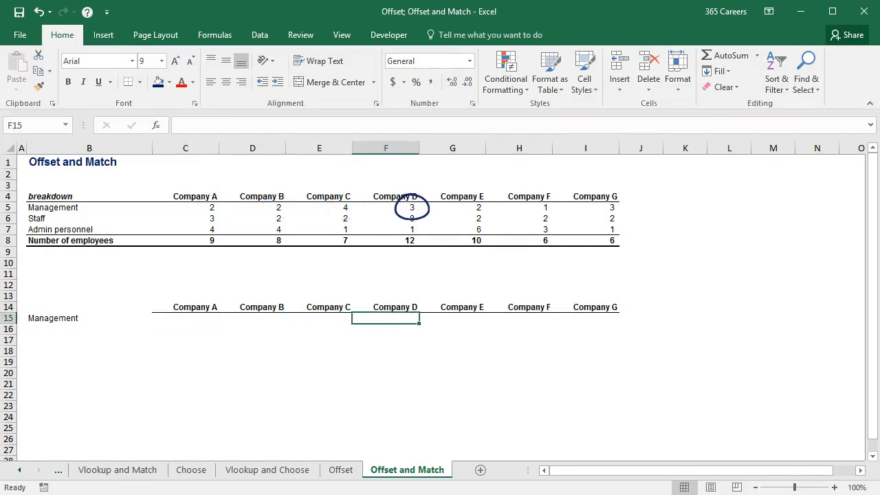
key("Right")
key("Right")
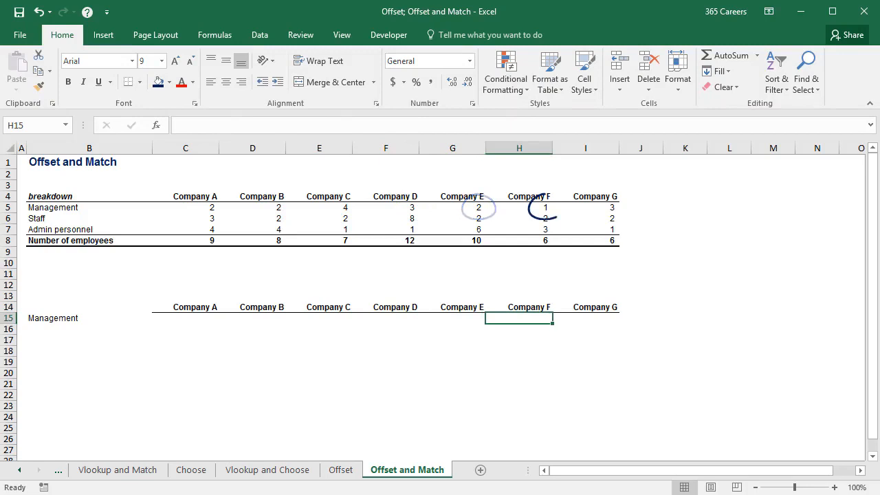
key("Right")
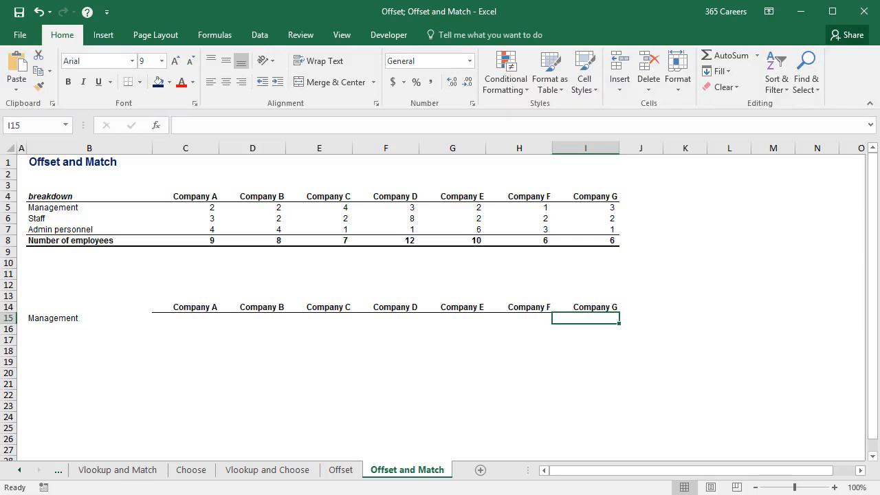
Start an OFFSET formula in C15 with the Company A header cell C4 as its relative reference.
key("ctrl+Left")
key("Right")
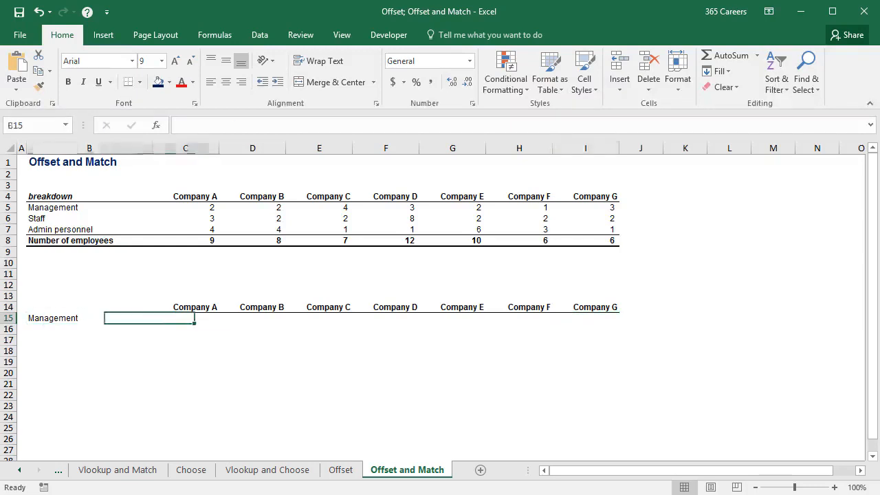
type("=offs")
key("Tab")
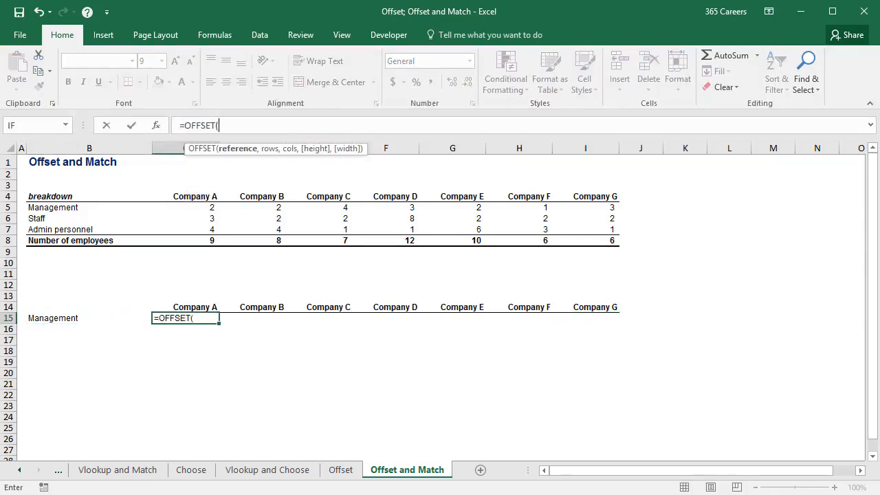
key("ctrl+Up")
key("ctrl+Up")
key("ctrl+Up")
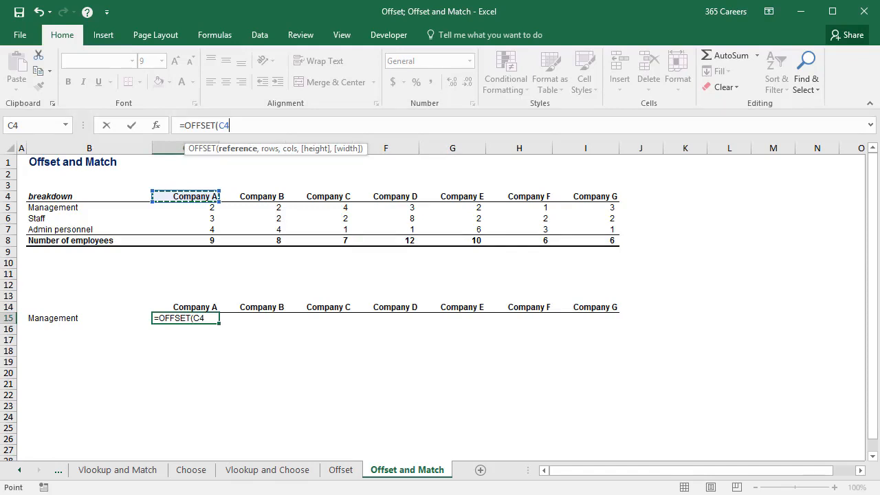
Nest a MATCH function as the OFFSET rows argument, with the column-locked cell $B15 as the lookup value.
type(", mat")
key("Tab")
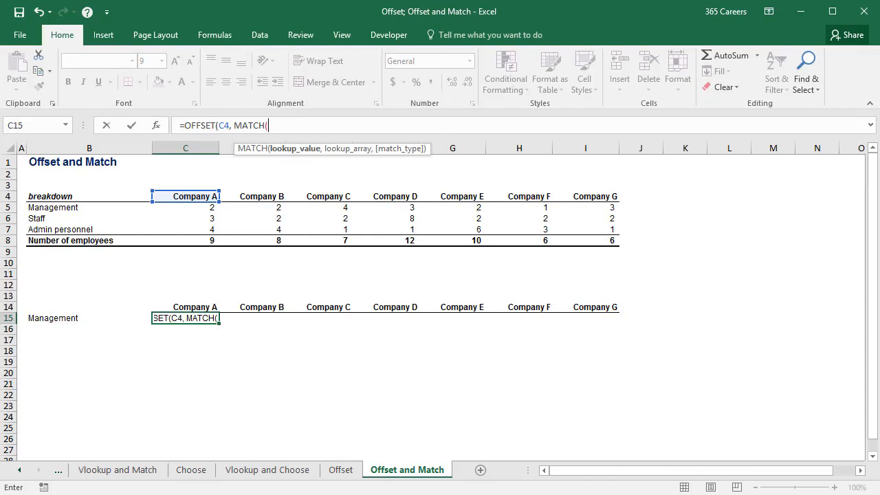
key("Left")
key("F4")
key("F4")
key("F4")
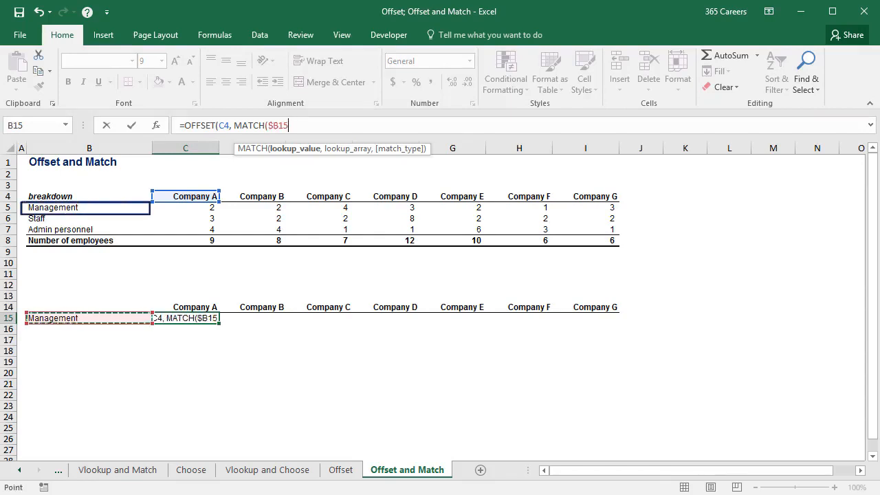
type(",")
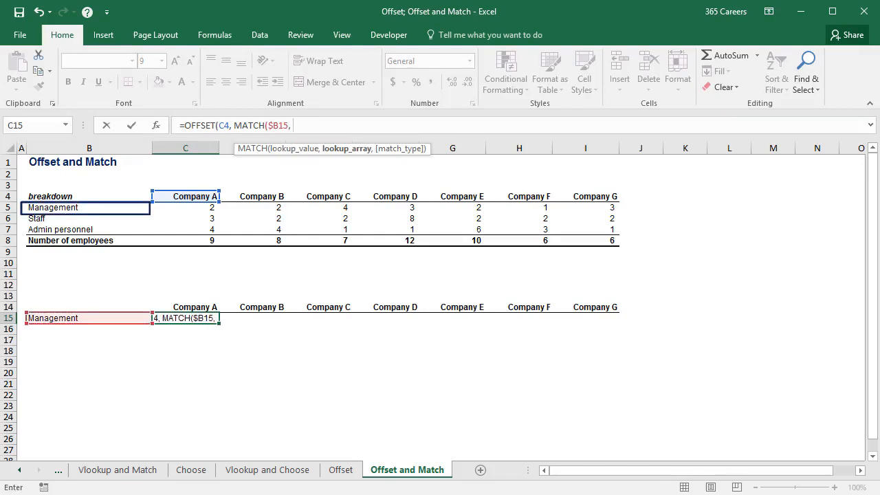
Set the MATCH lookup array to the absolute range $B$5:$B$8 with match type 0, and close the MATCH function.
key("Up")
key("Up")
key("Up")
key("Up")
key("Up")
key("Up")
key("Up")
key("Left")
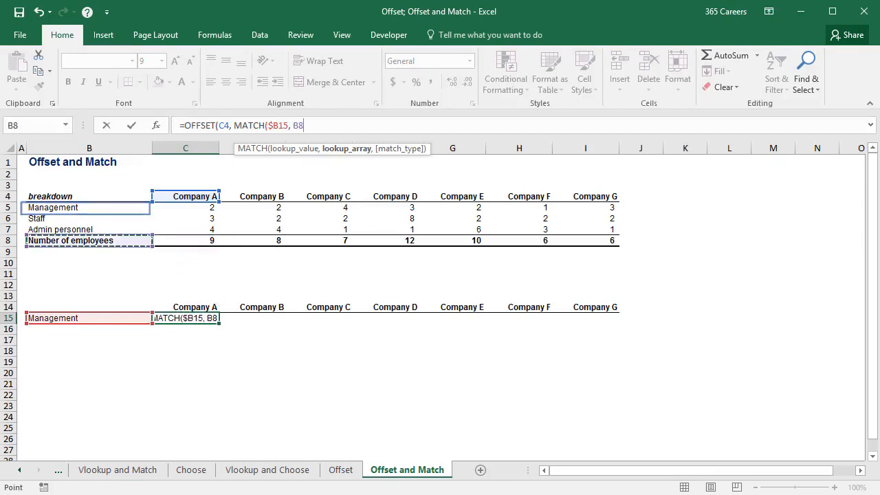
key("shift+Up")
key("shift+Up")
key("shift+Up")
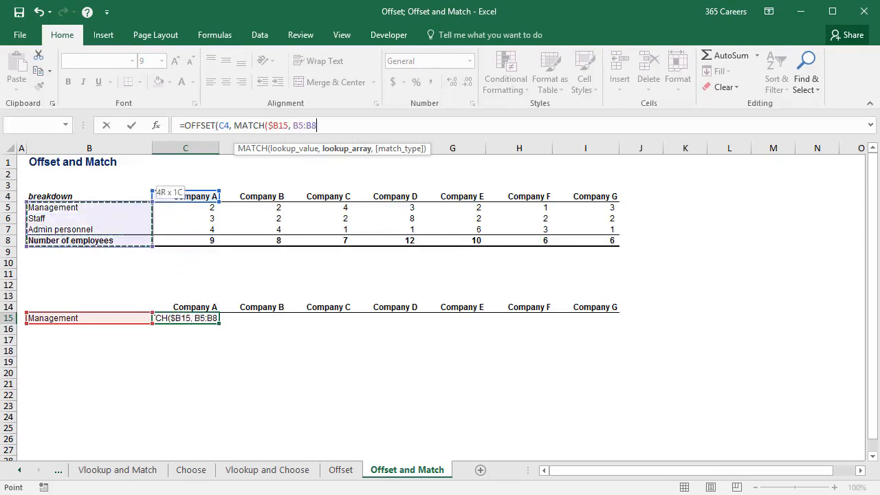
key("F4")
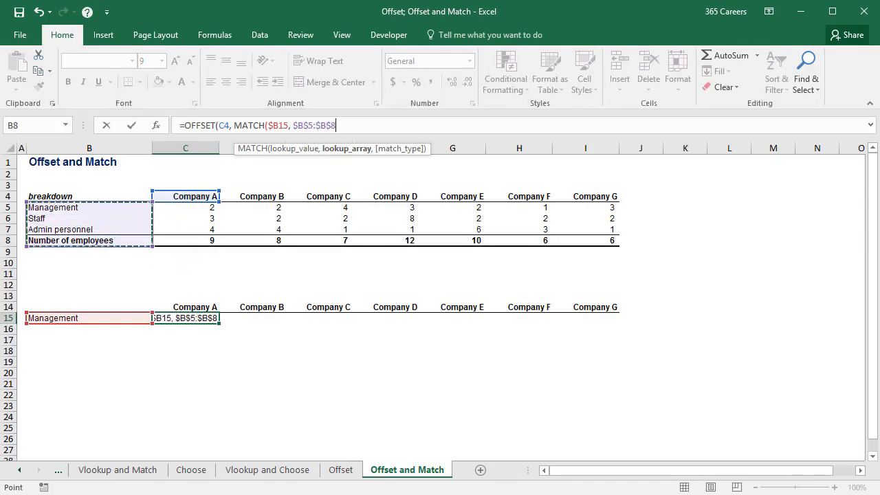
type(", 0")
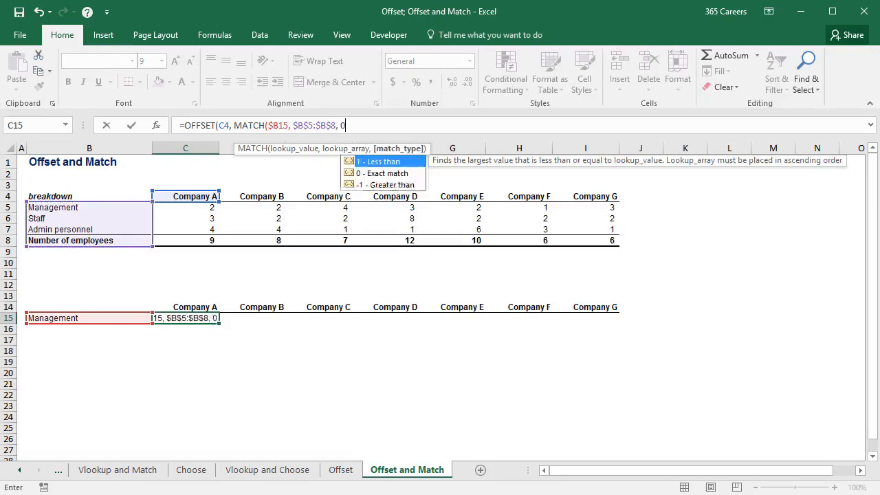
type(")")
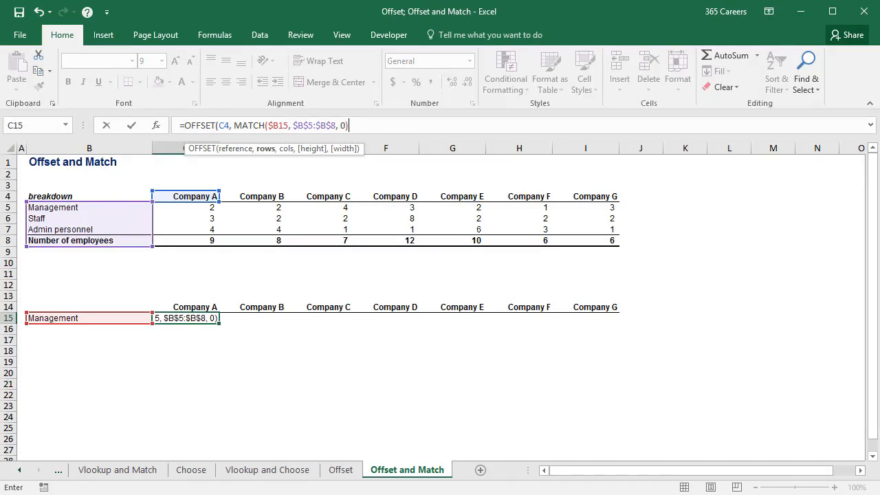
Set the OFFSET columns argument to 0 and complete the C15 formula as =OFFSET(C4, MATCH($B15, $B$5:$B$8, 0), 0).
type(", 0")
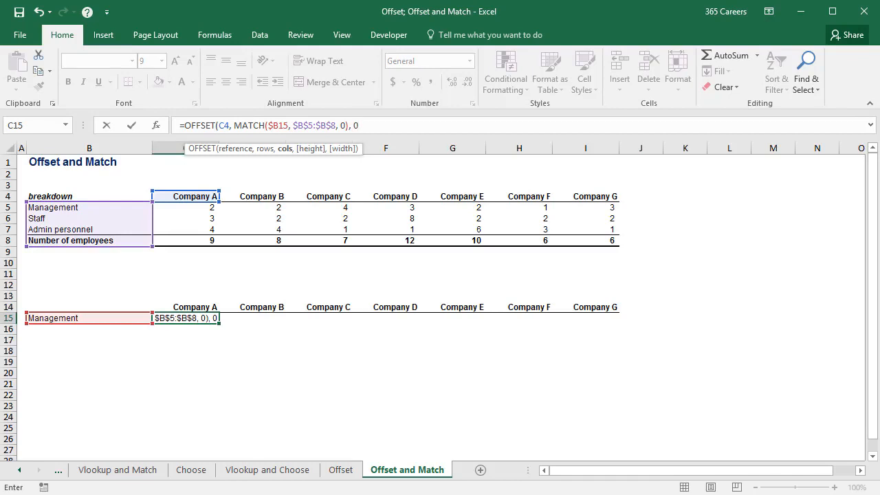
type(")")
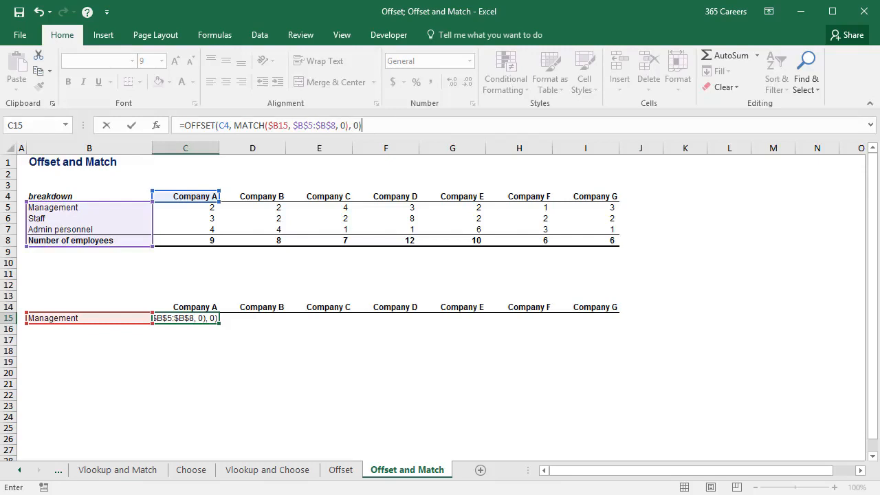
key("ctrl+Return")
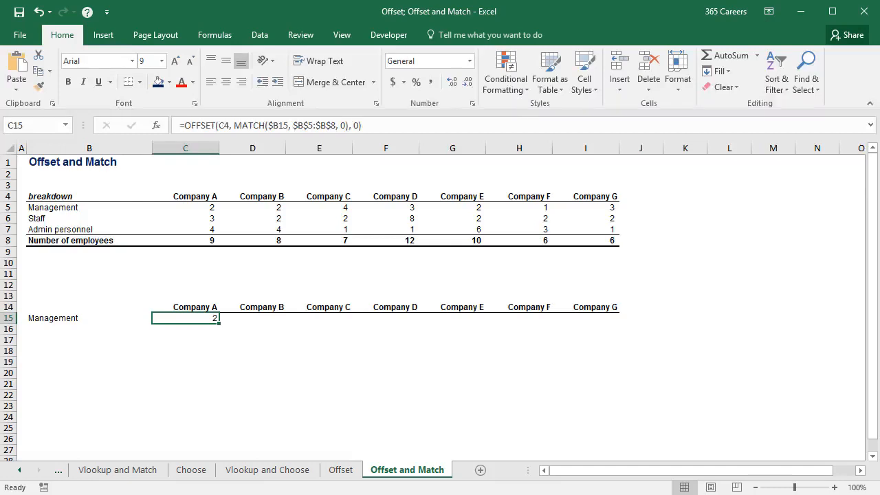
Copy the OFFSET and MATCH formula from C15 across the row to I15 for all companies.
key("ctrl+c")
key("shift+Right")
key("shift+Right")
key("shift+Right")
key("shift+Right")
key("shift+Right")
key("shift+Right")
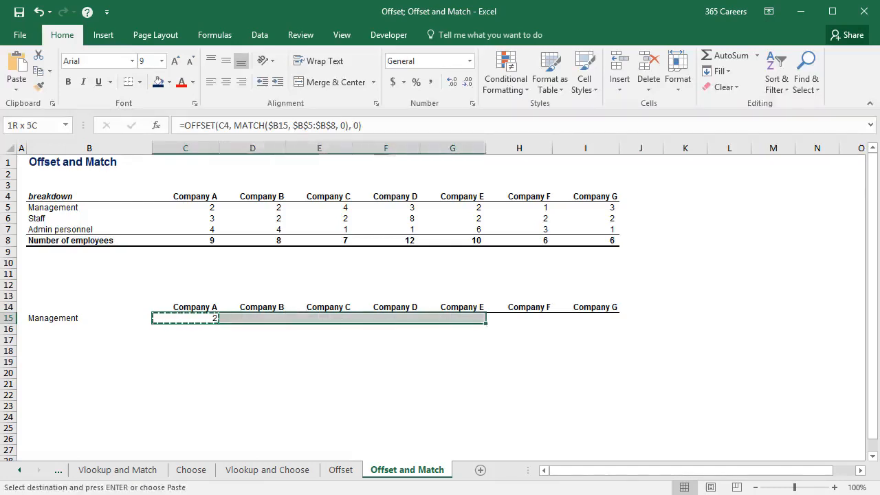
key("ctrl+v")
key("Escape")
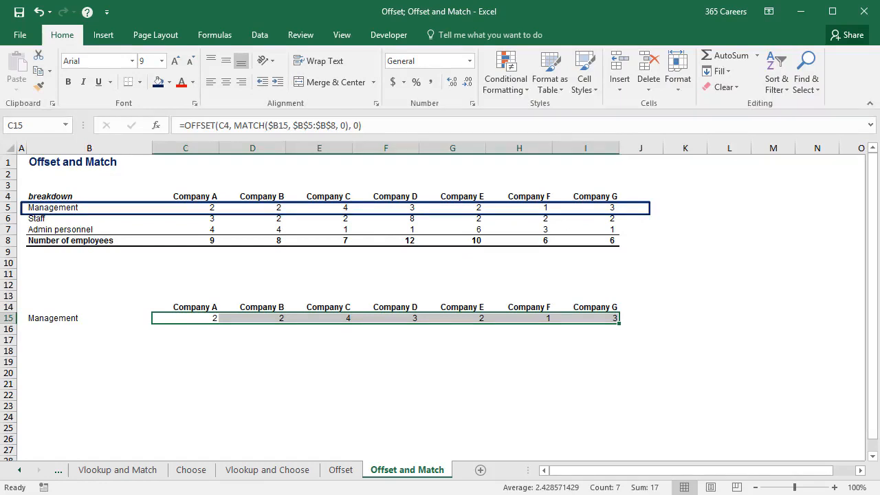
Replace the lookup label in B15 with Staff to test the OFFSET and MATCH formulas.
key("Left")
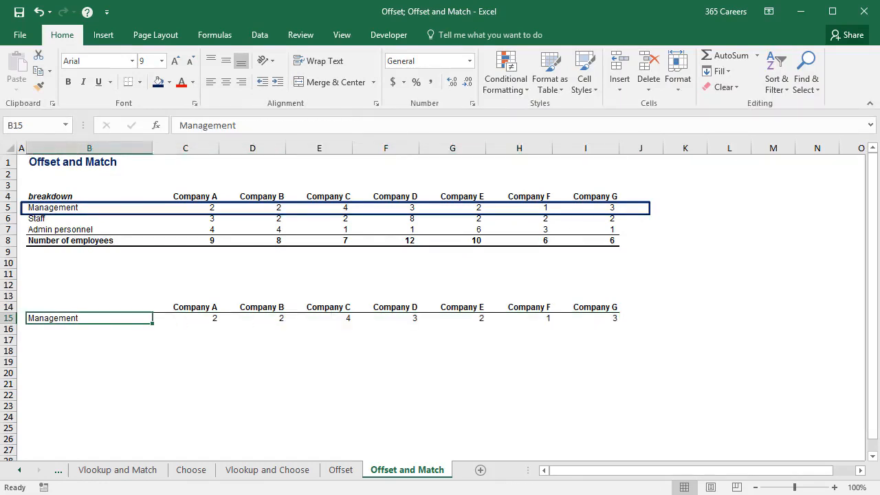
type("Staff")
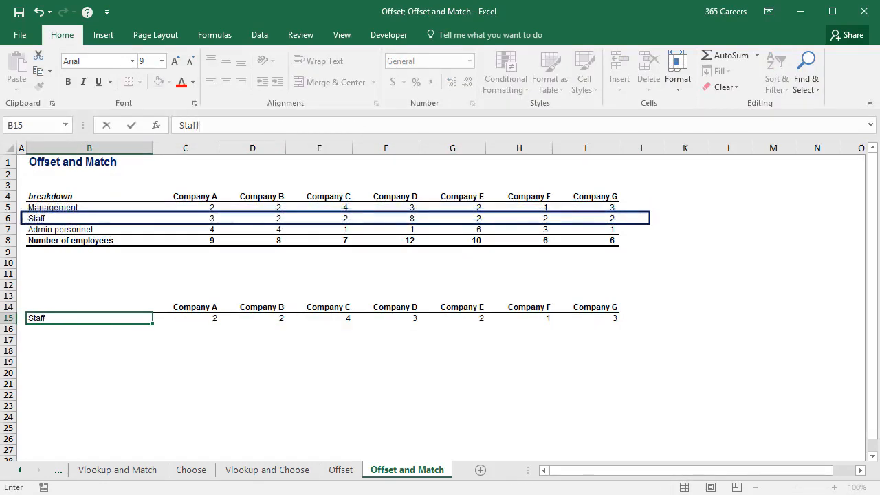
key("ctrl+Return")
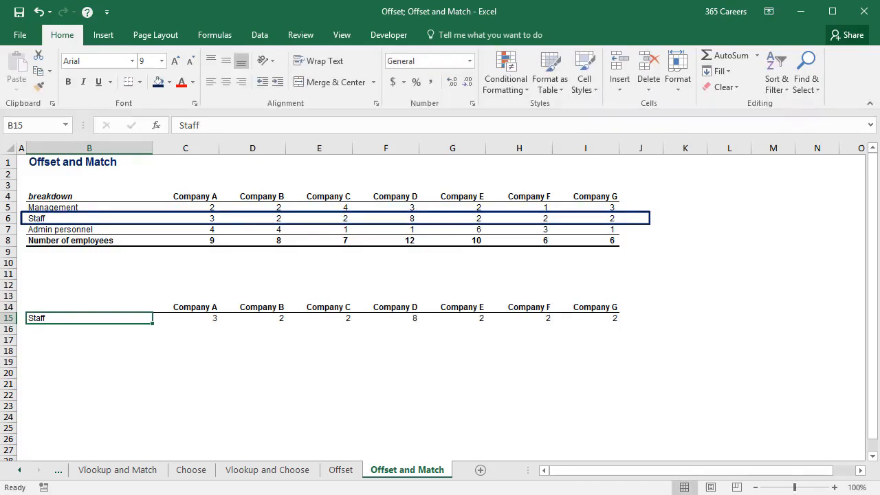
Replace the lookup label in B15 with Admin personnel to retrieve that category's row from the table.
type("Admi")
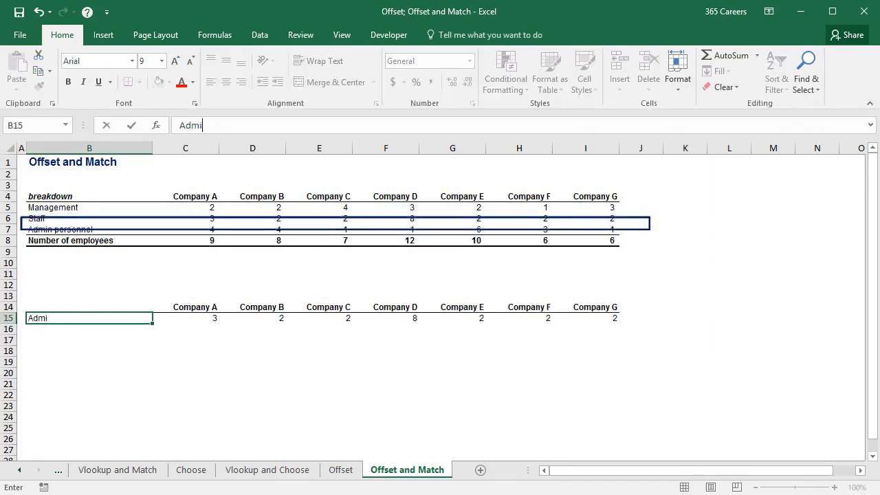
type("n personnel")
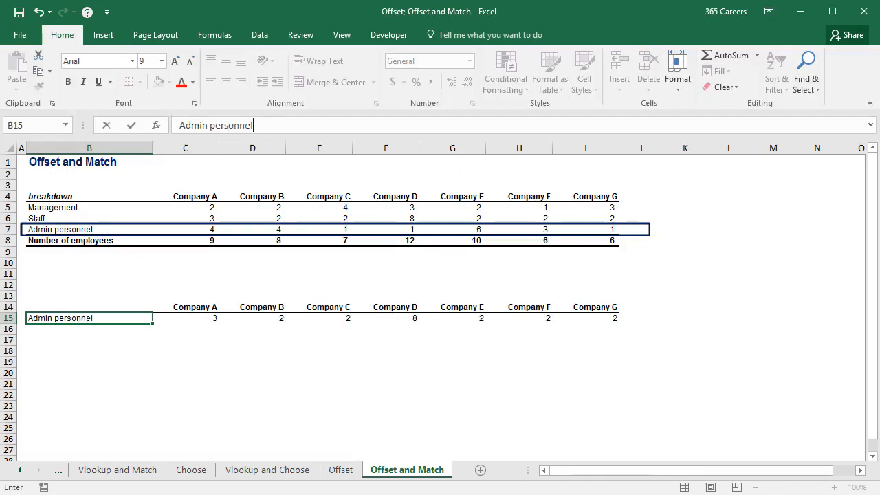
key("ctrl+Return")
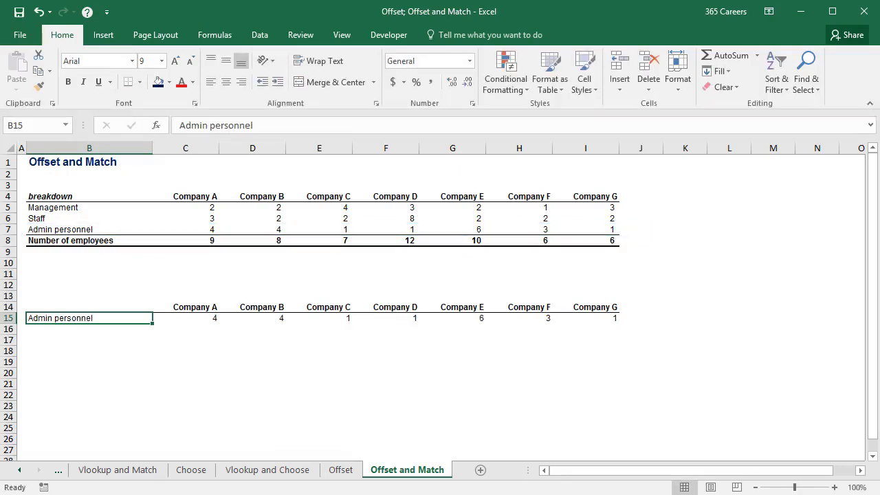